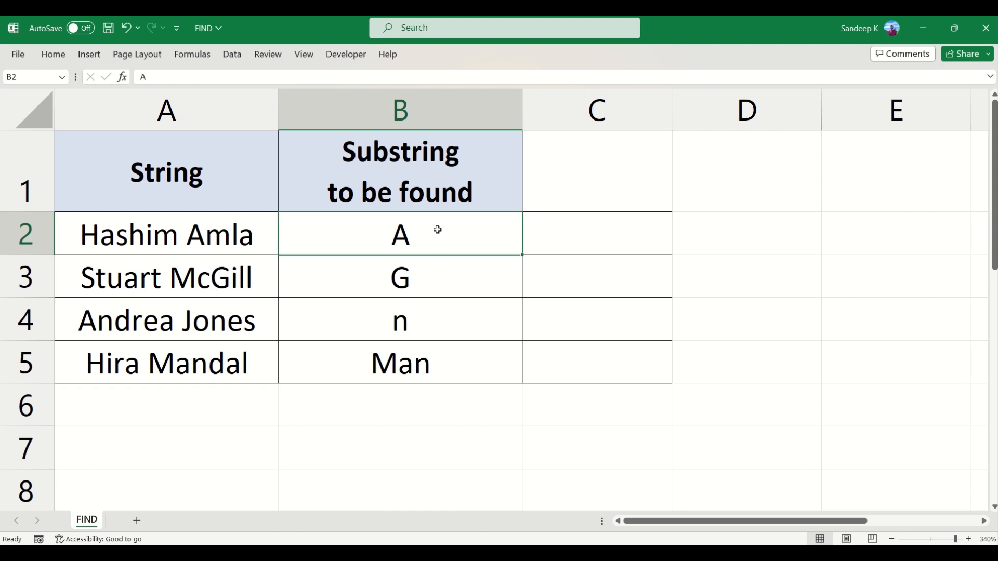
Examine the strings in A2:A5 and the substrings to find in B2:B5, focusing on the pair in row 2.
left_click_drag(170, 229, 170, 348)
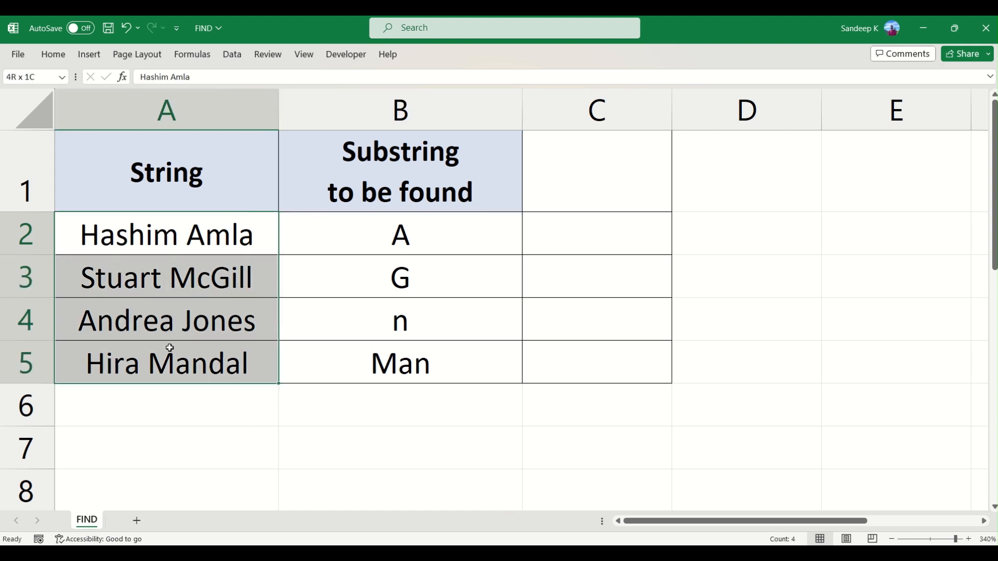
left_click(368, 241)
left_click_drag(368, 240, 368, 361)
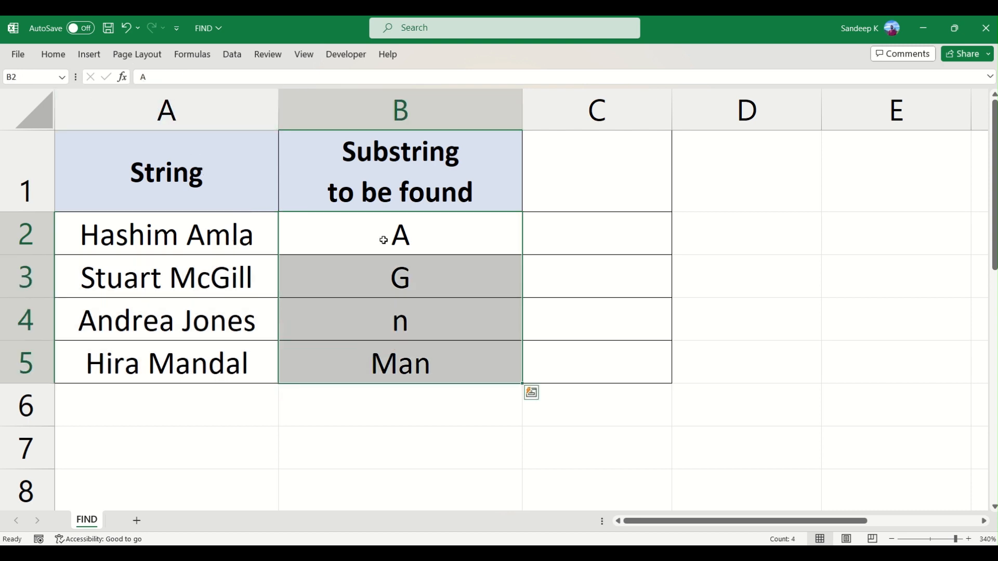
left_click(462, 239)
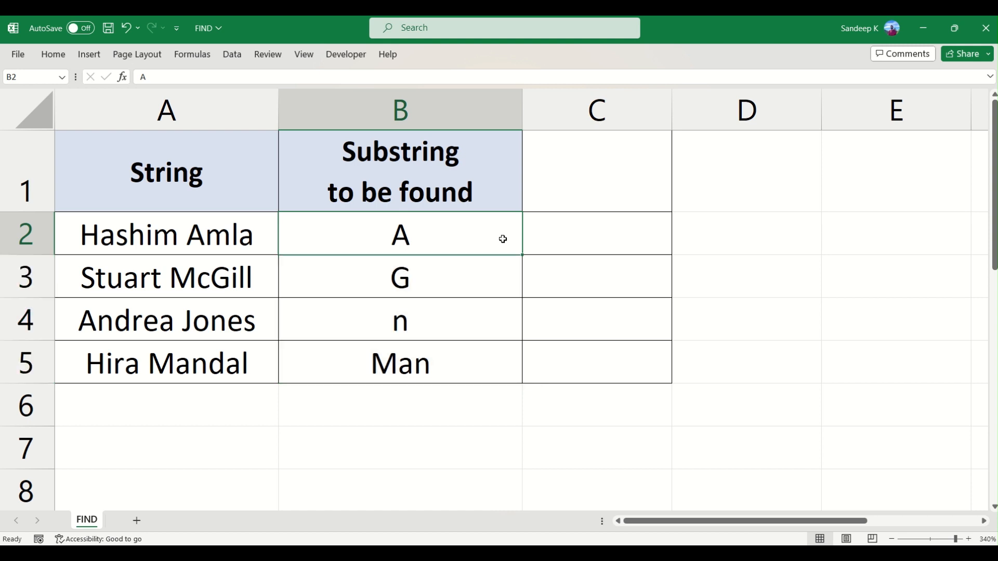
left_click(390, 363)
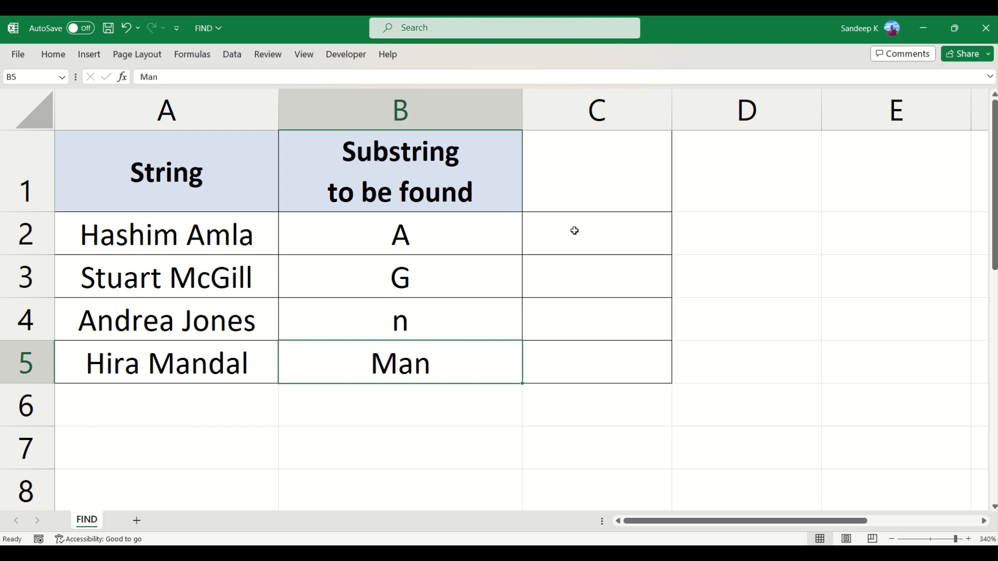
left_click(241, 236)
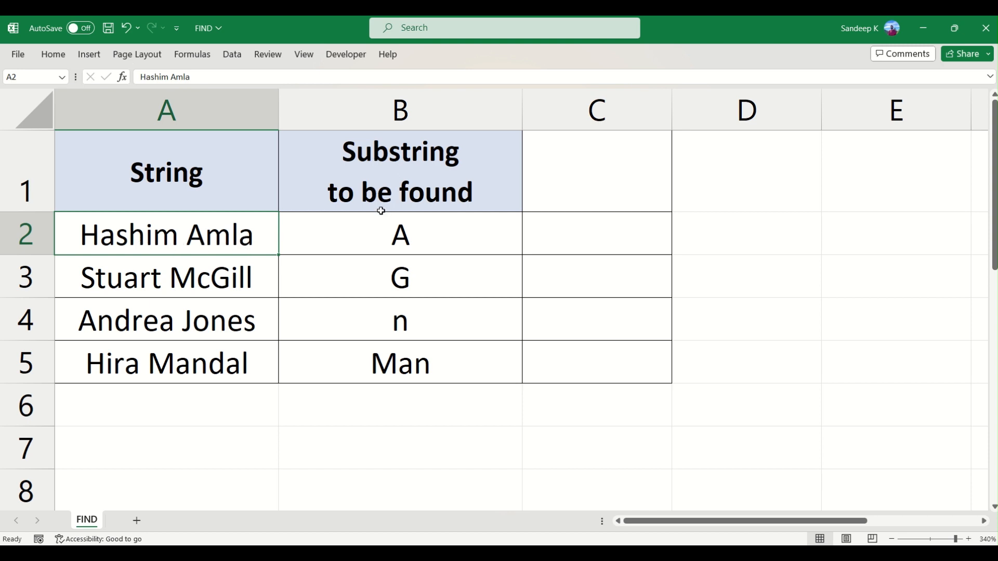
left_click(414, 240)
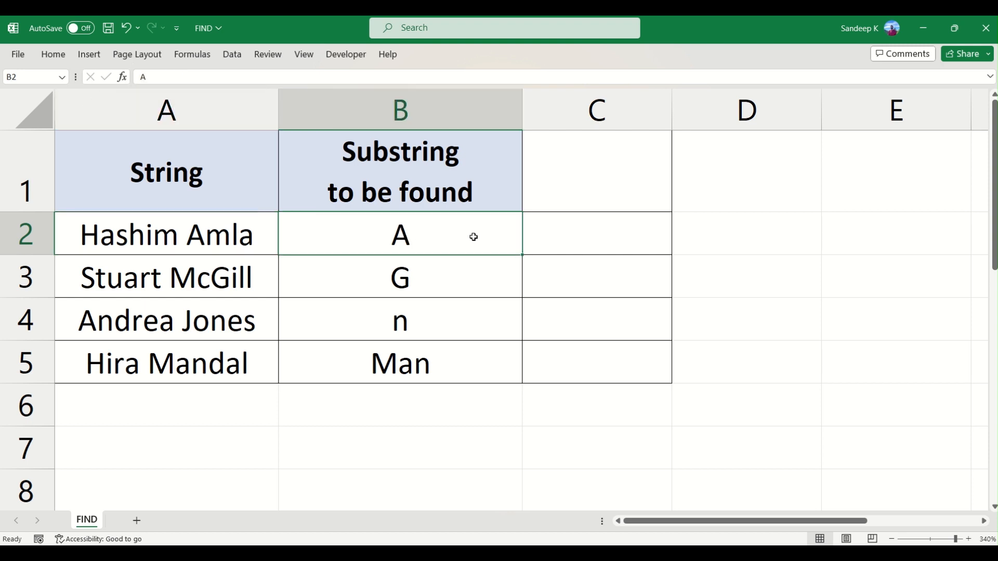
left_click(571, 238)
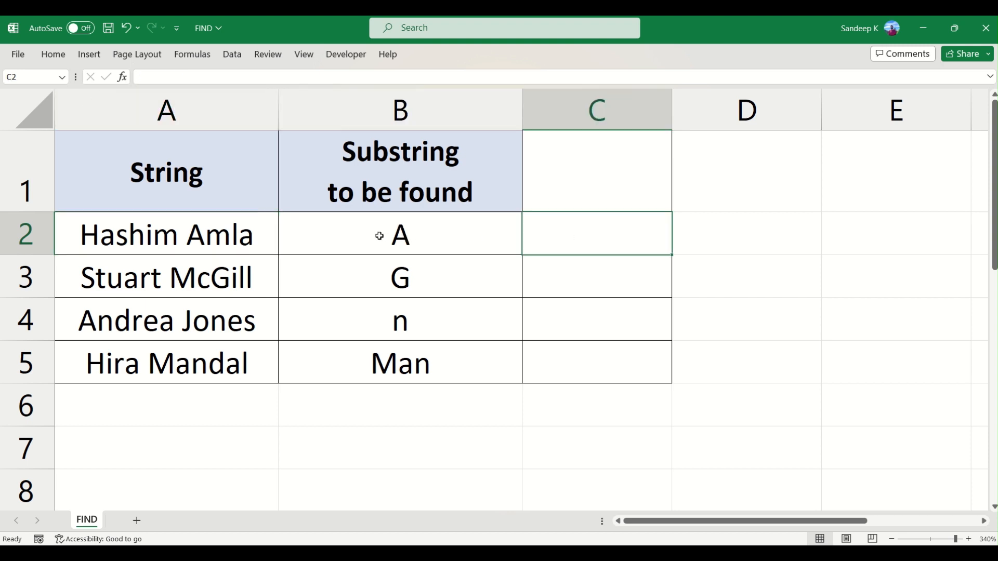
left_click(414, 232)
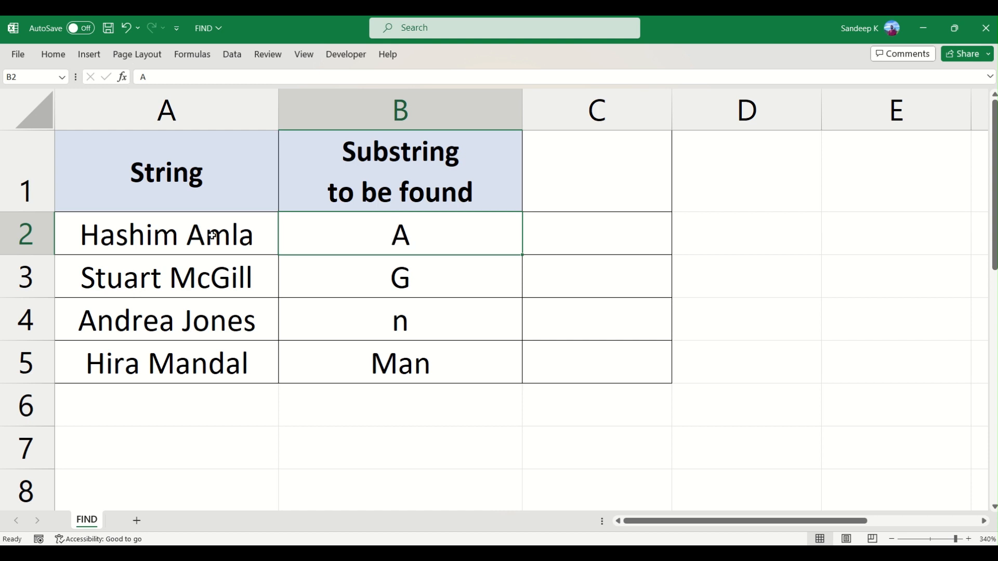
Begin a FIND formula in C2 with B2 as the text to find.
left_click(554, 232)
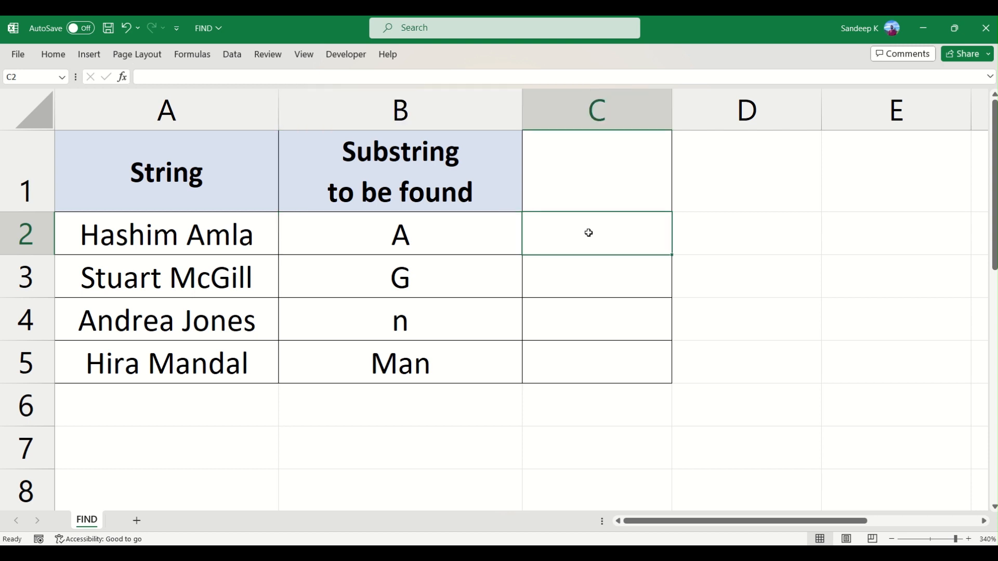
type("=")
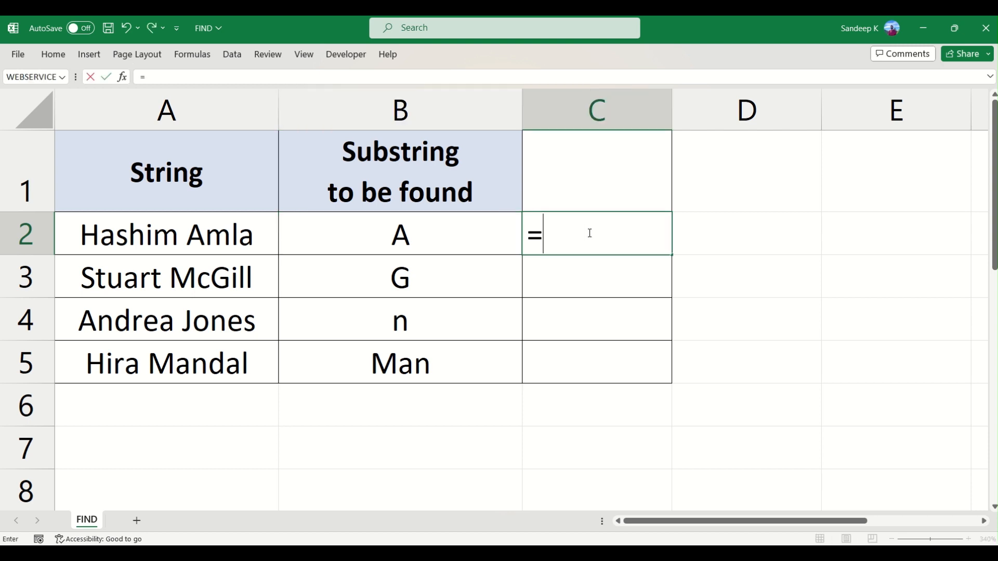
type("FIND")
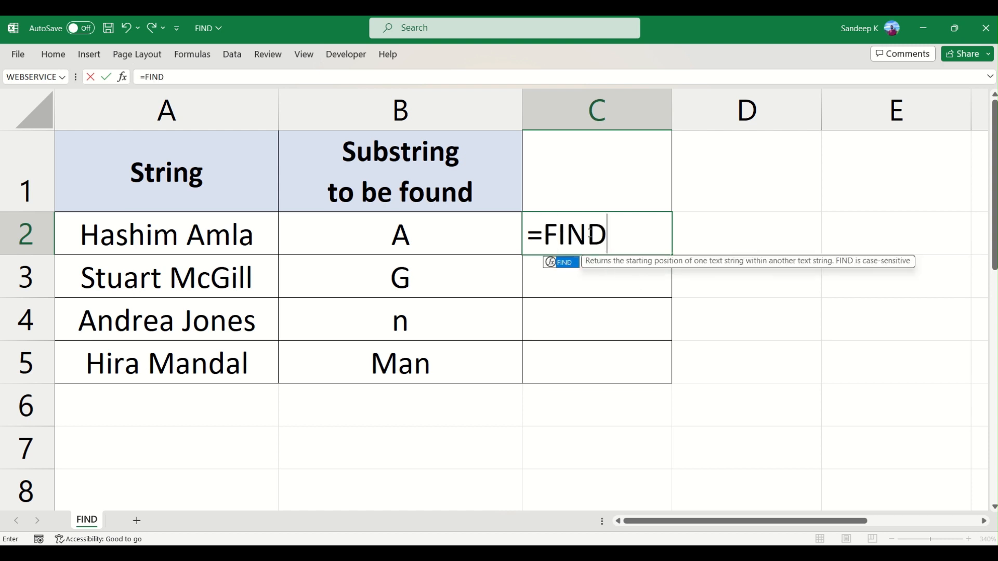
type("(")
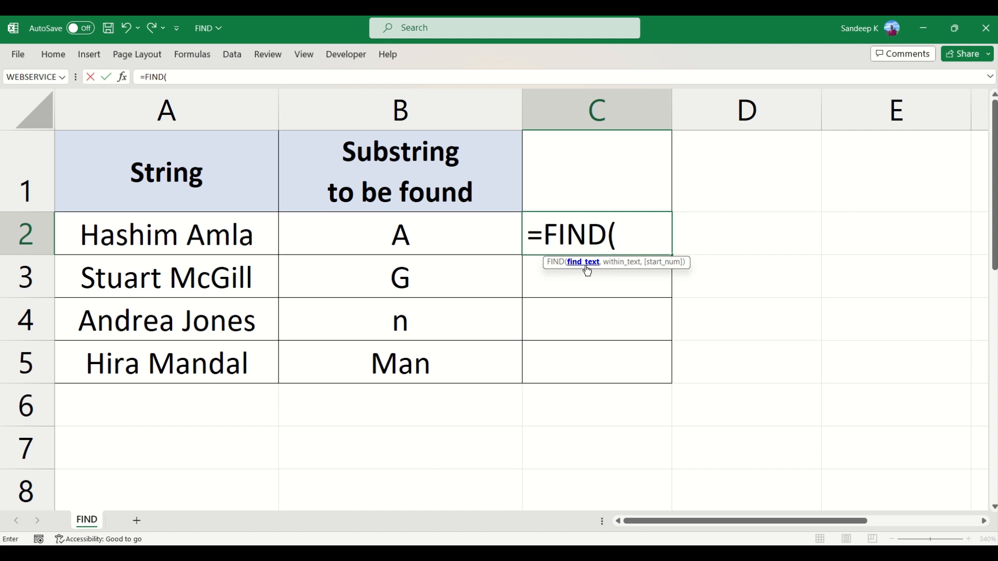
left_click(425, 234)
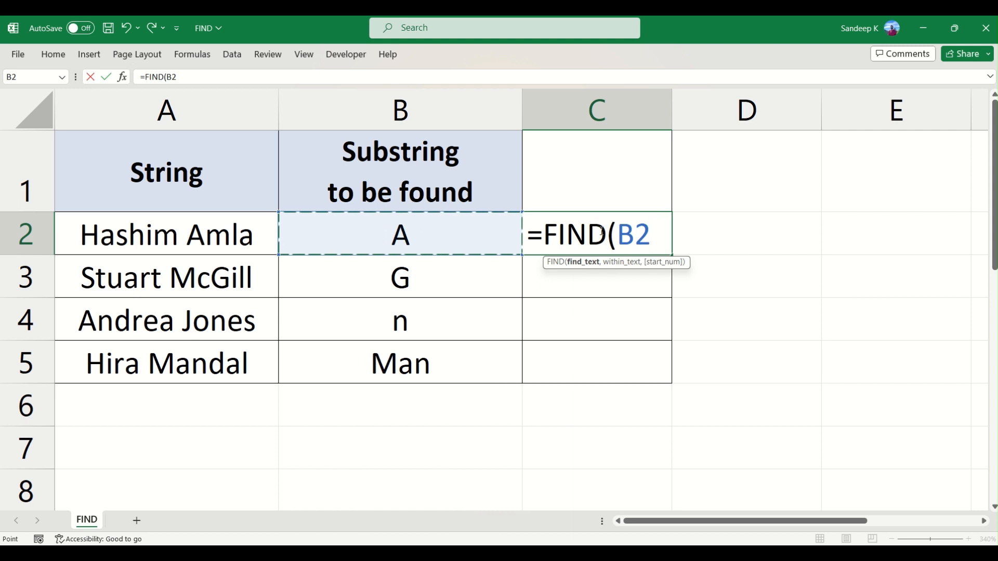
key("BackSpace")
key("BackSpace")
type("\"A")
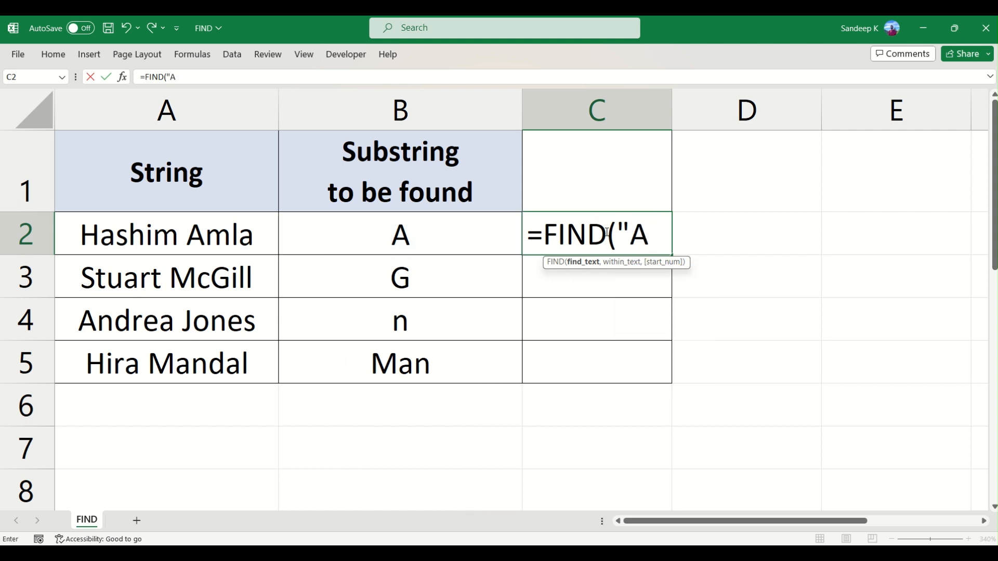
key("BackSpace")
key("BackSpace")
left_click(468, 233)
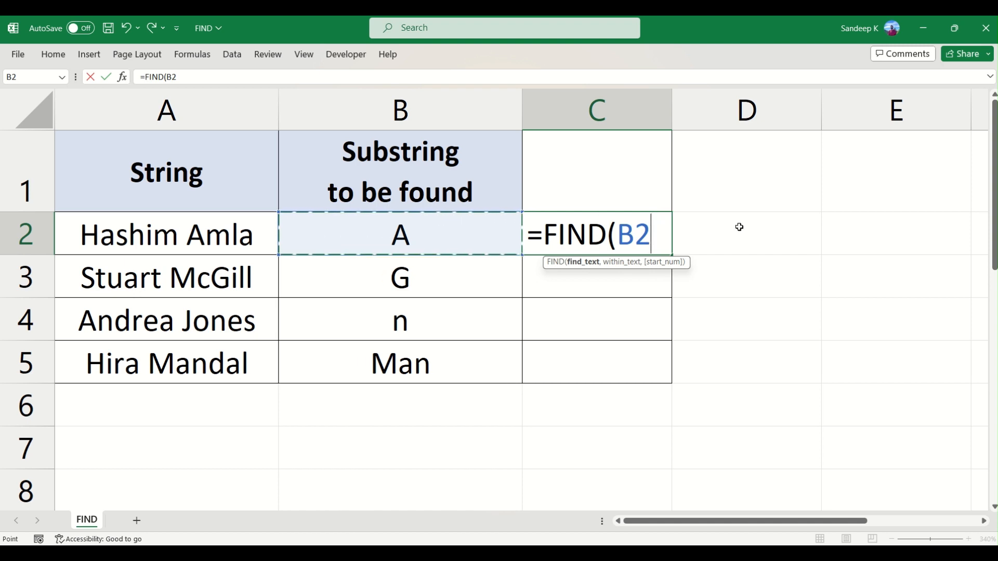
Complete the C2 formula as =FIND(B2,A2), leaving out the optional start number, and enter it.
type(",")
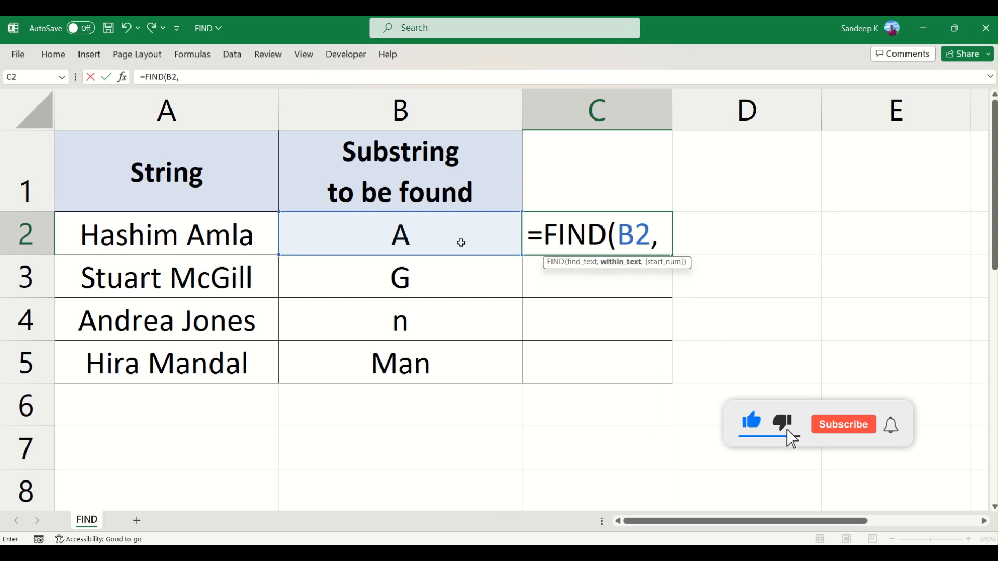
left_click(173, 232)
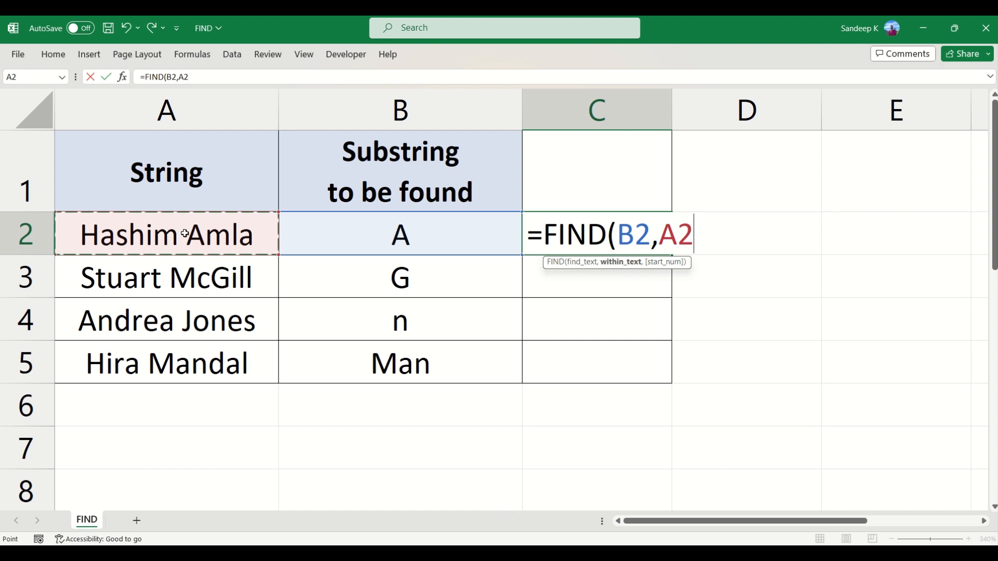
type(",")
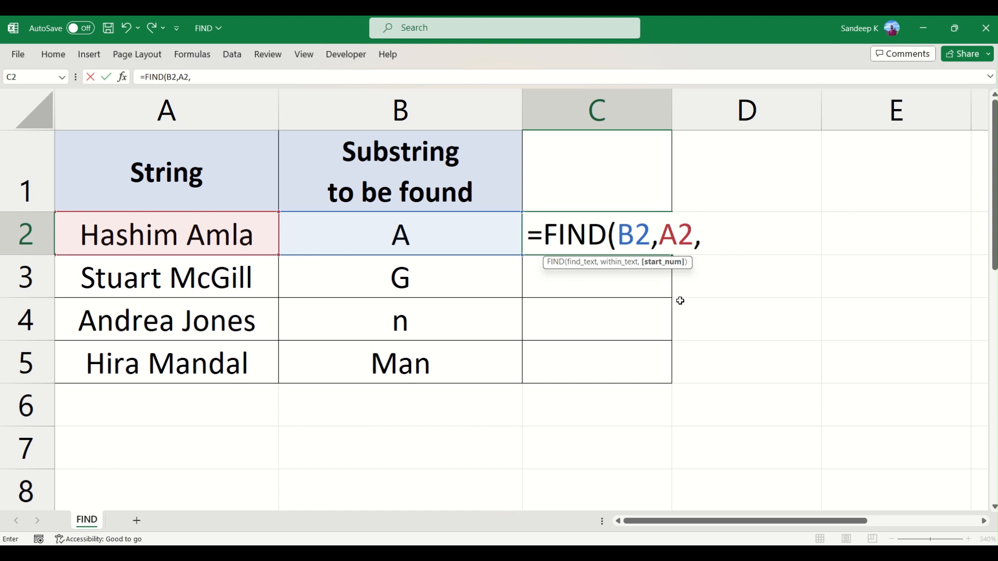
key("BackSpace")
type(")")
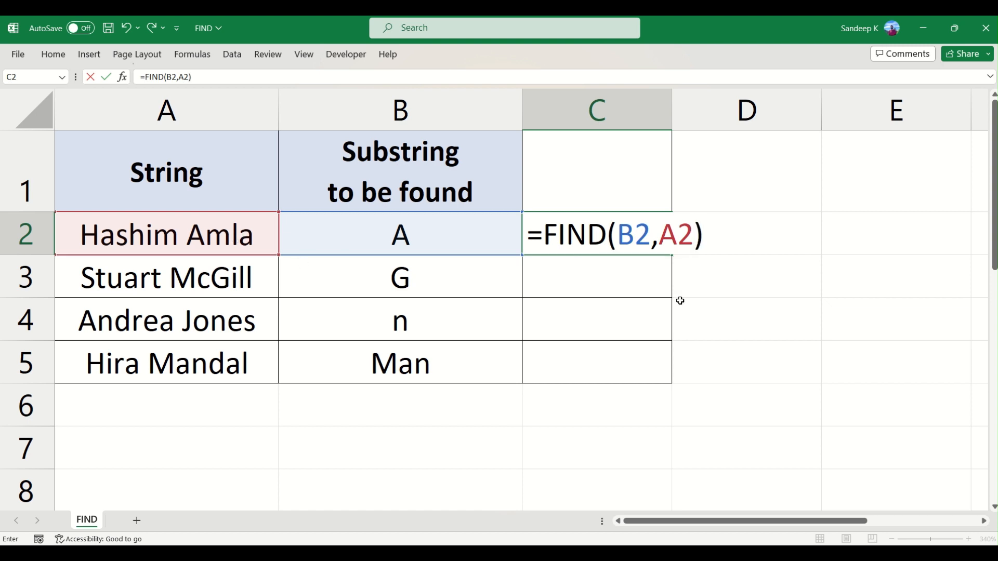
key("Return")
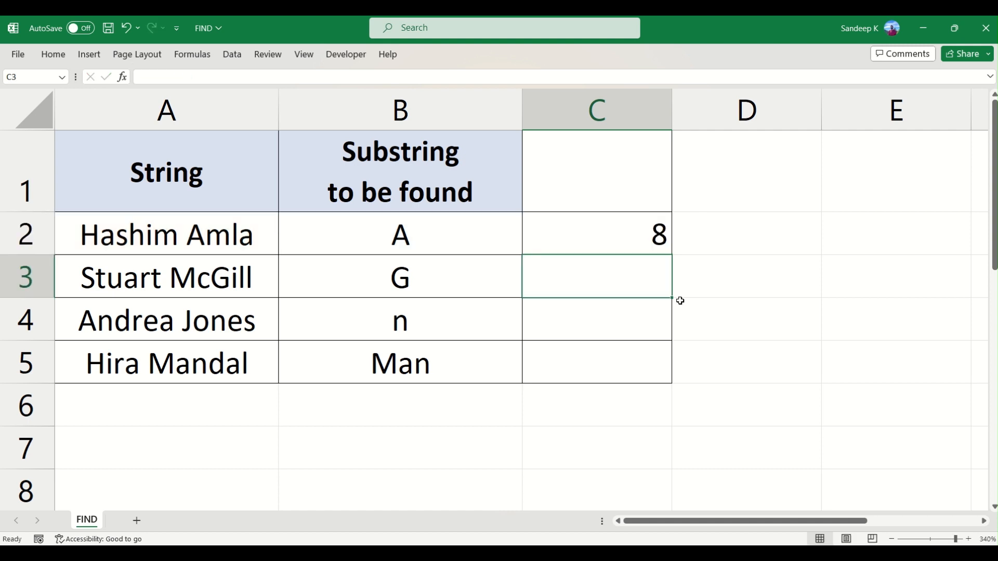
Check the capital A's character position in the A2 string against C2, and change the substring in B2 to lowercase a.
left_click(611, 238)
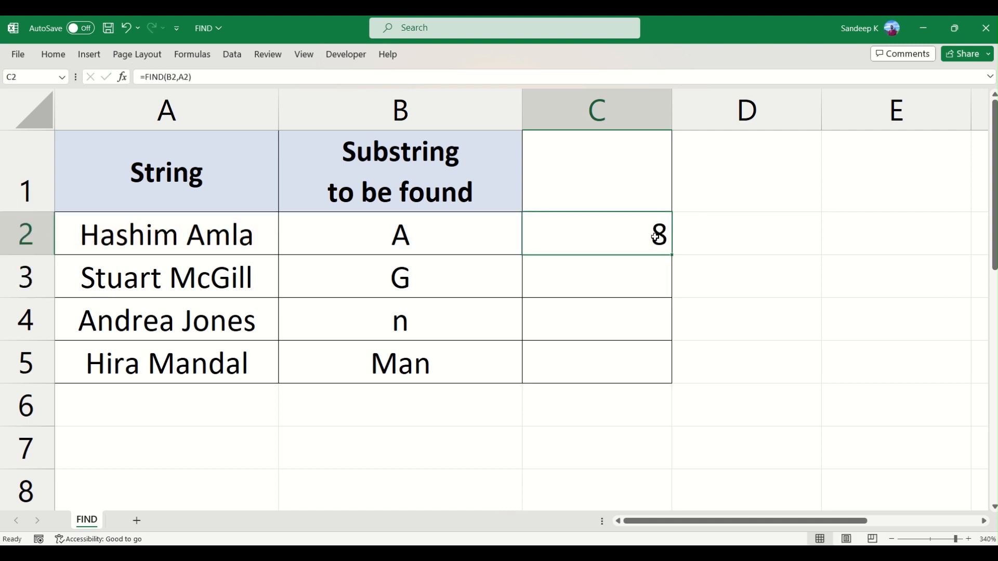
double_click(141, 227)
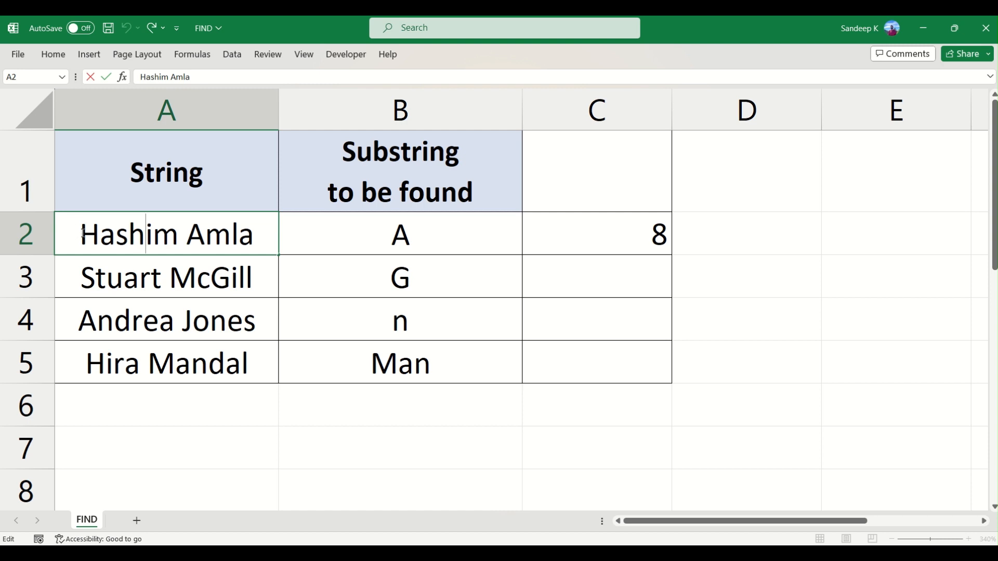
left_click_drag(83, 233, 202, 240)
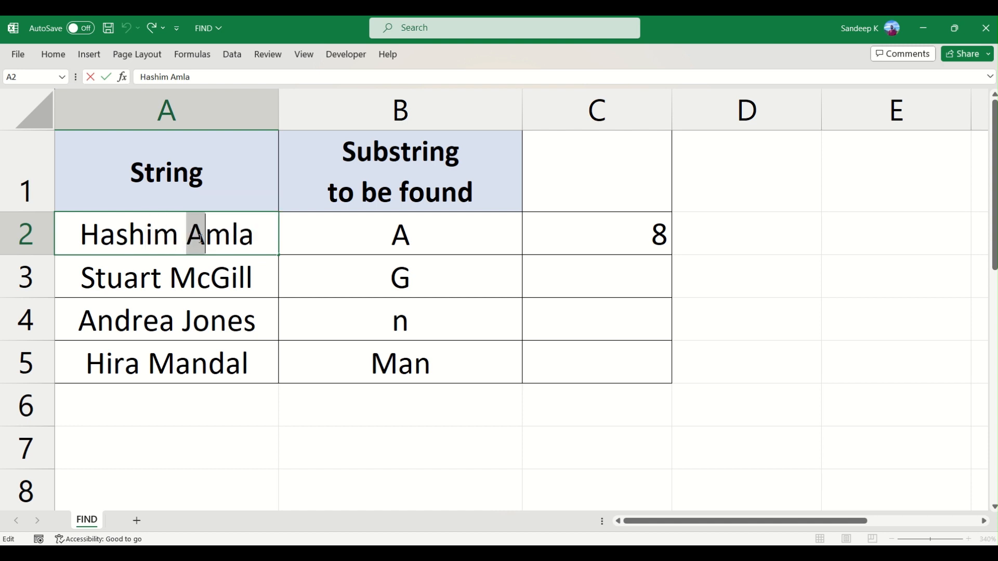
left_click(422, 234)
double_click(394, 236)
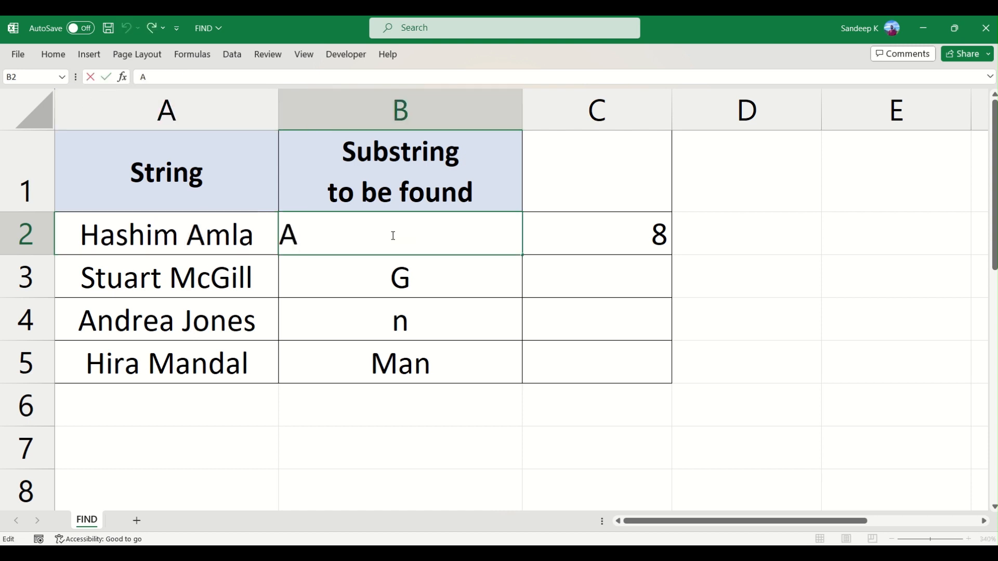
key("BackSpace")
type("a")
key("Return")
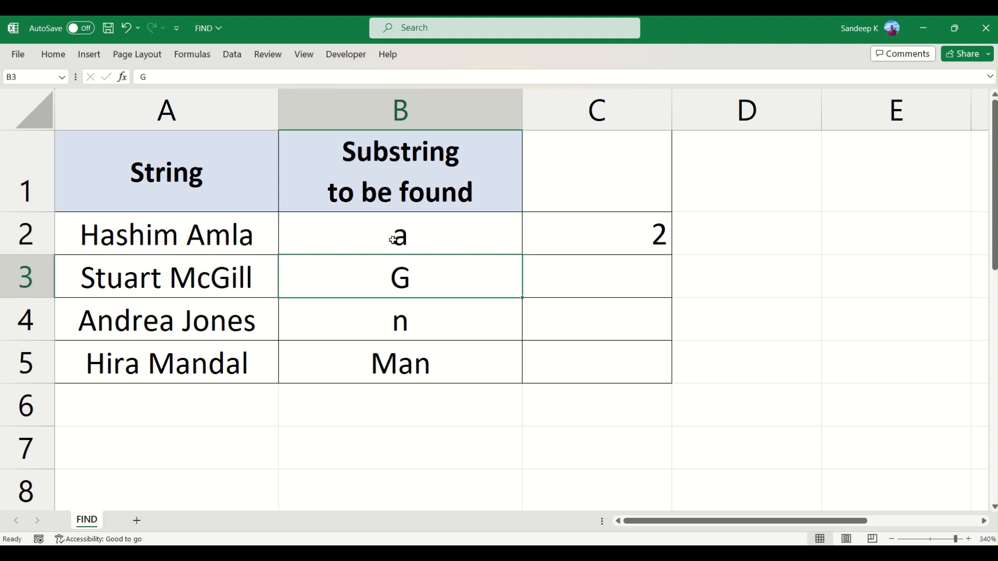
Check the first lowercase a's position in the A2 string, and fill the FIND formula from C2 down to C5.
left_click(393, 241)
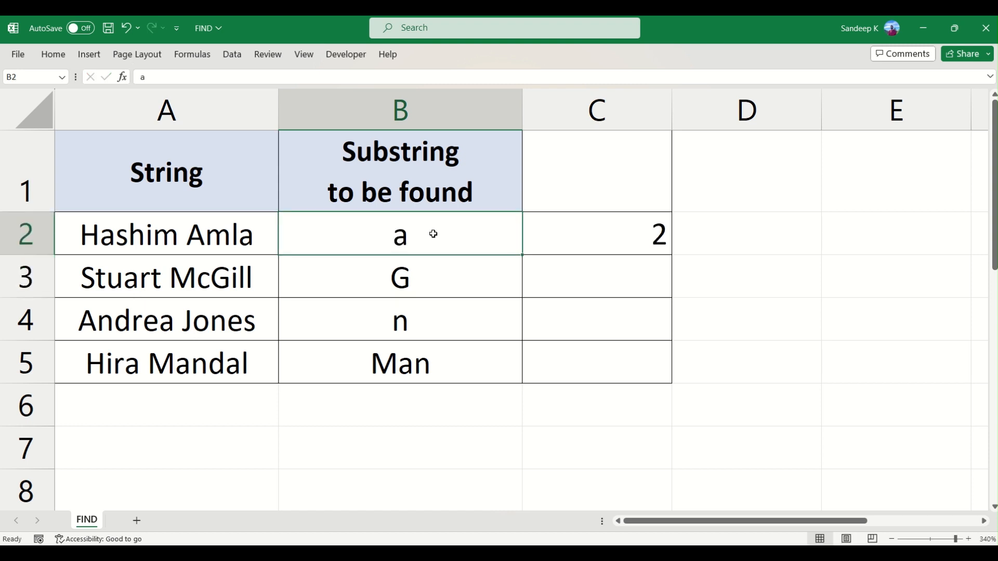
left_click(626, 238)
double_click(104, 236)
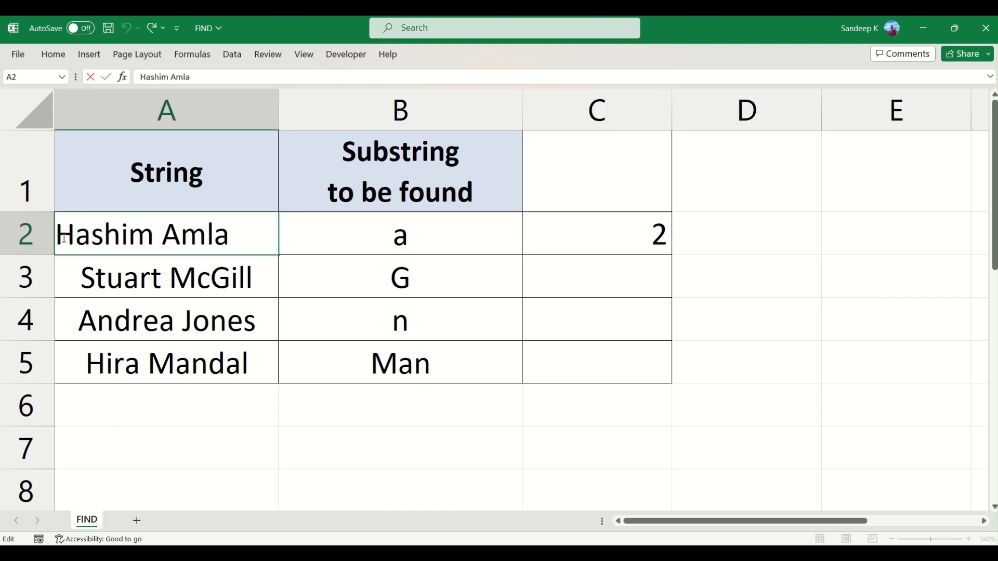
left_click_drag(60, 238, 86, 238)
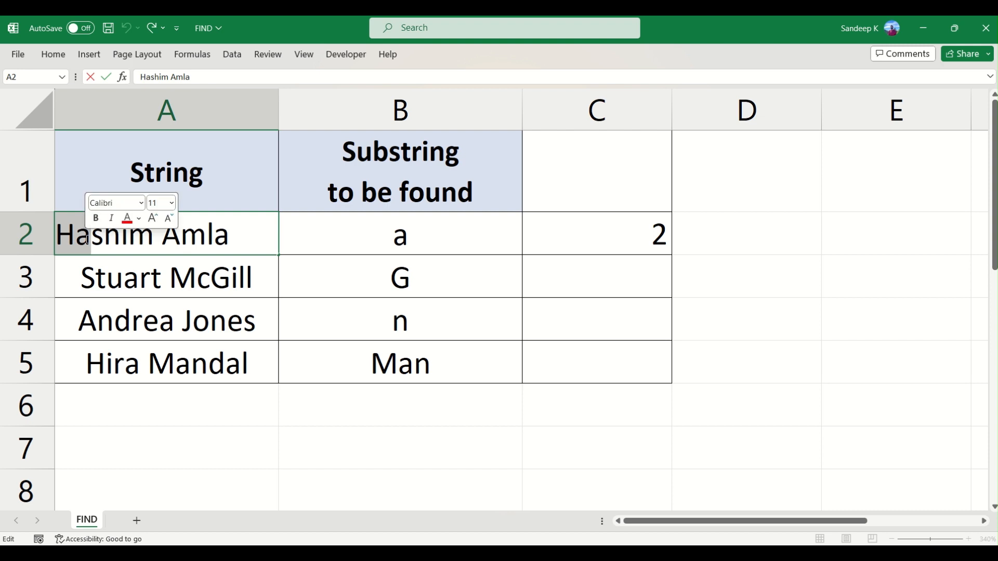
left_click(357, 246)
left_click(577, 222)
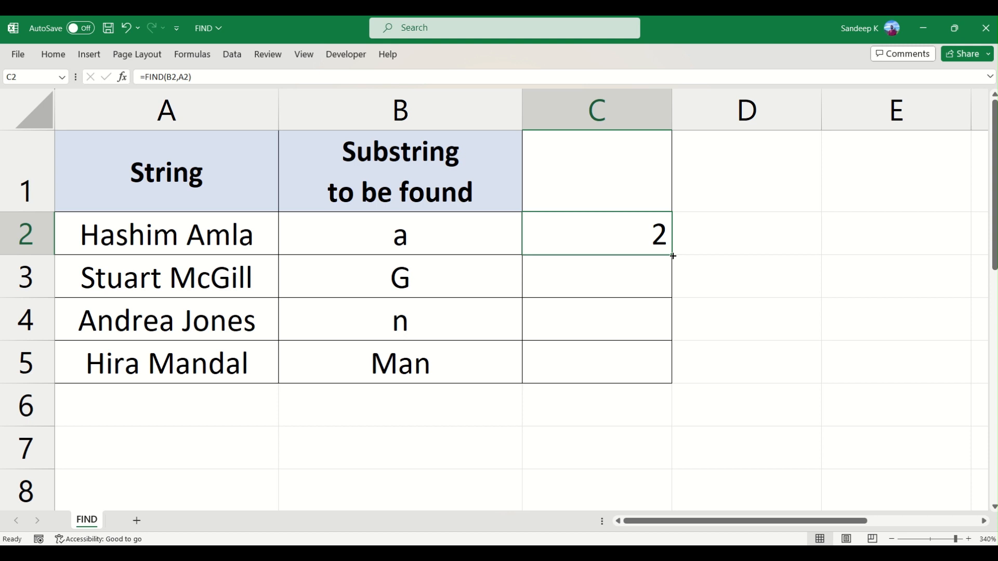
double_click(673, 255)
left_click_drag(646, 245, 641, 359)
left_click(607, 304)
Compare the substrings in B3:B5 and their strings with the FIND results in C3:C5.
left_click(432, 281)
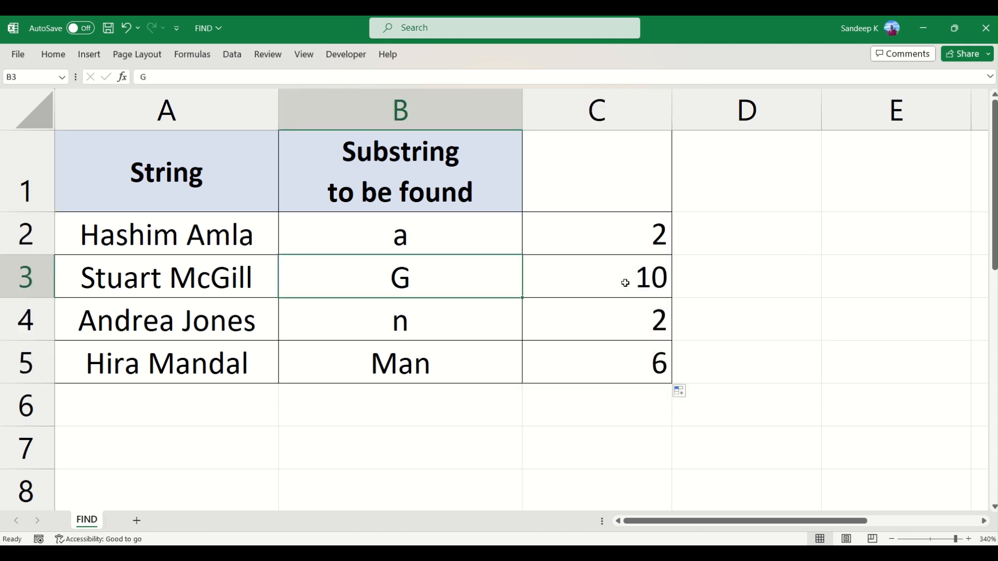
left_click(625, 282)
left_click(406, 321)
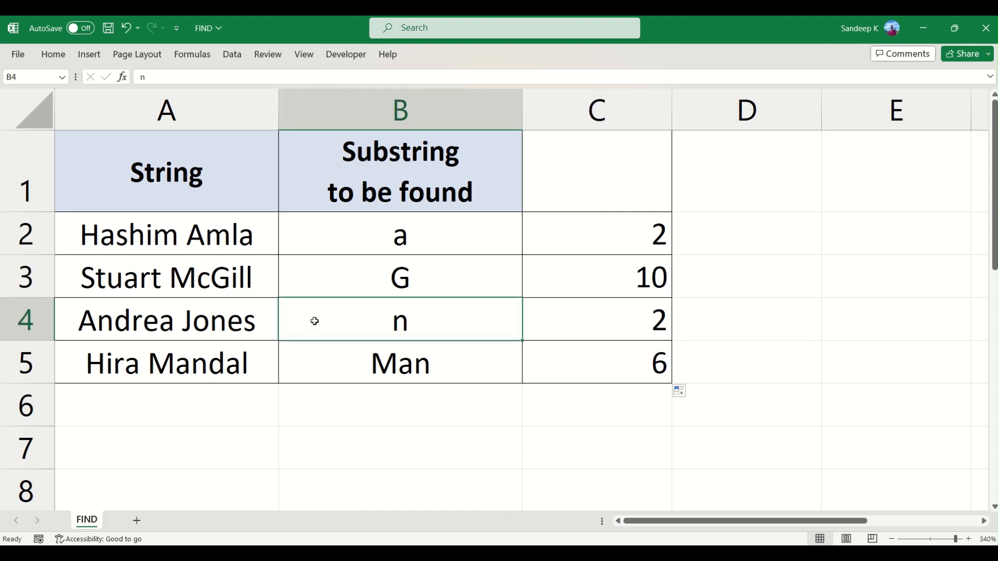
left_click(641, 318)
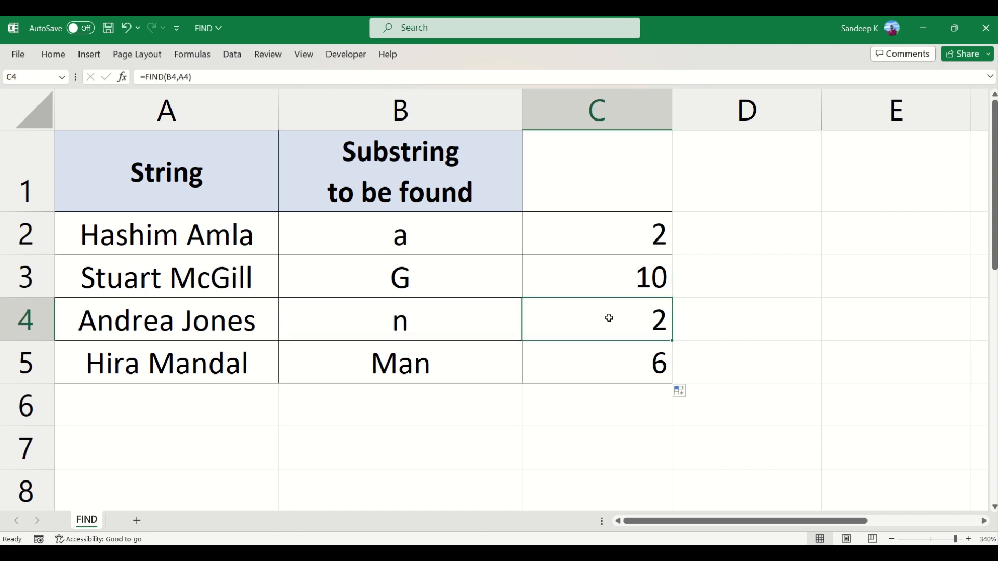
left_click(404, 366)
left_click(113, 369)
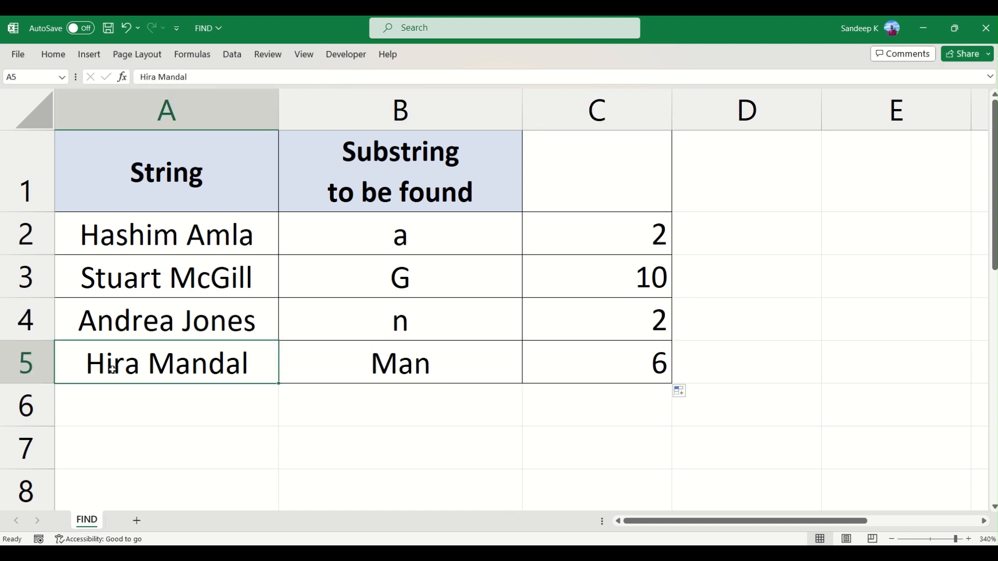
left_click(628, 369)
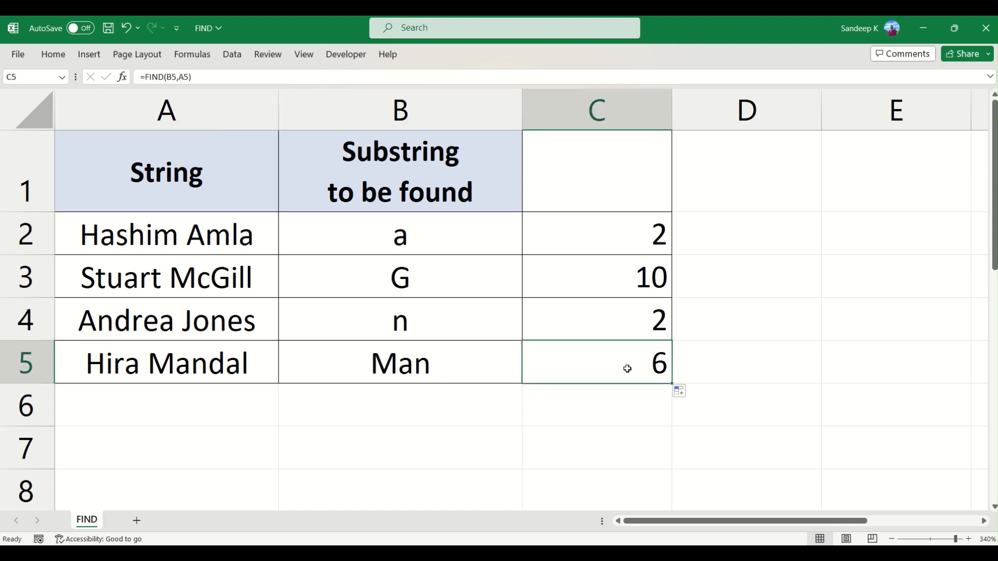
Check where the substring Man from B5 starts in the A5 string and compare it with the C5 result.
left_click_drag(425, 366, 593, 370)
left_click(591, 369)
key("ctrl+z")
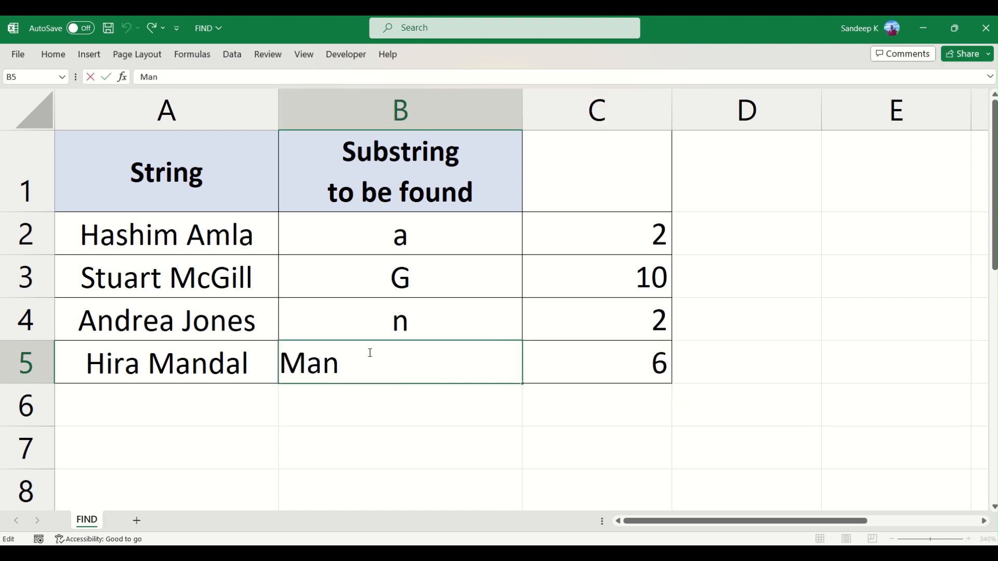
left_click(567, 358)
key("ctrl+y")
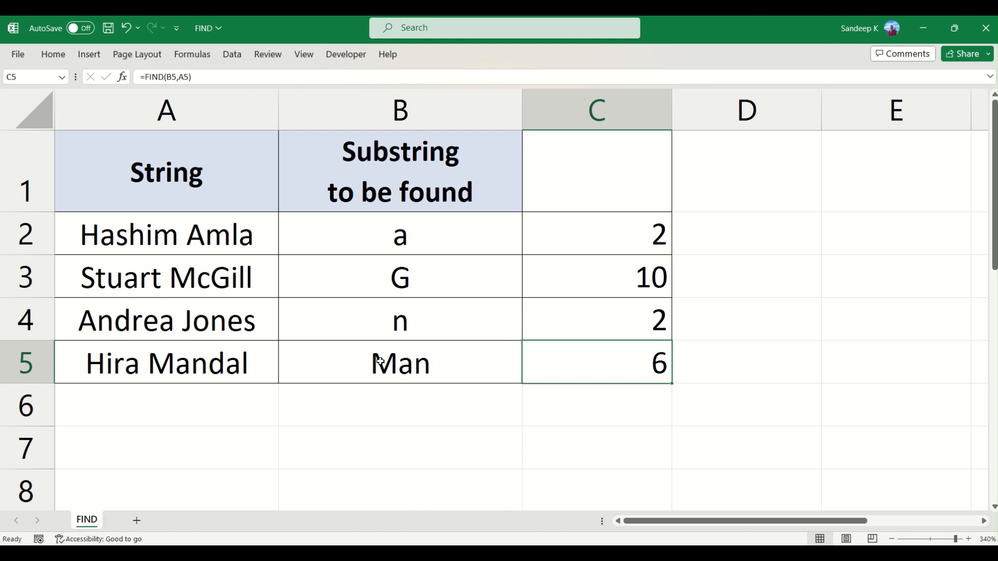
double_click(171, 364)
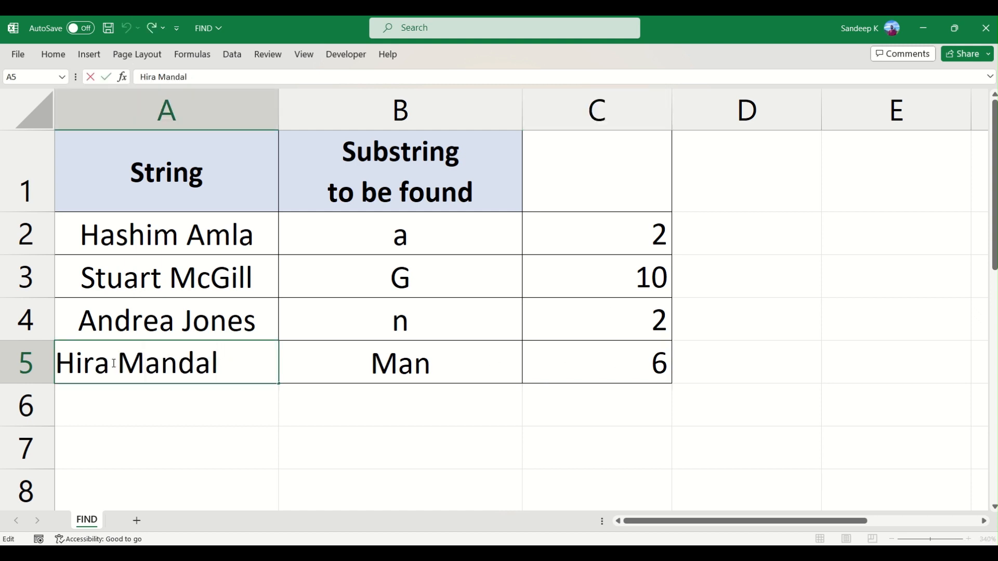
left_click_drag(67, 362, 176, 365)
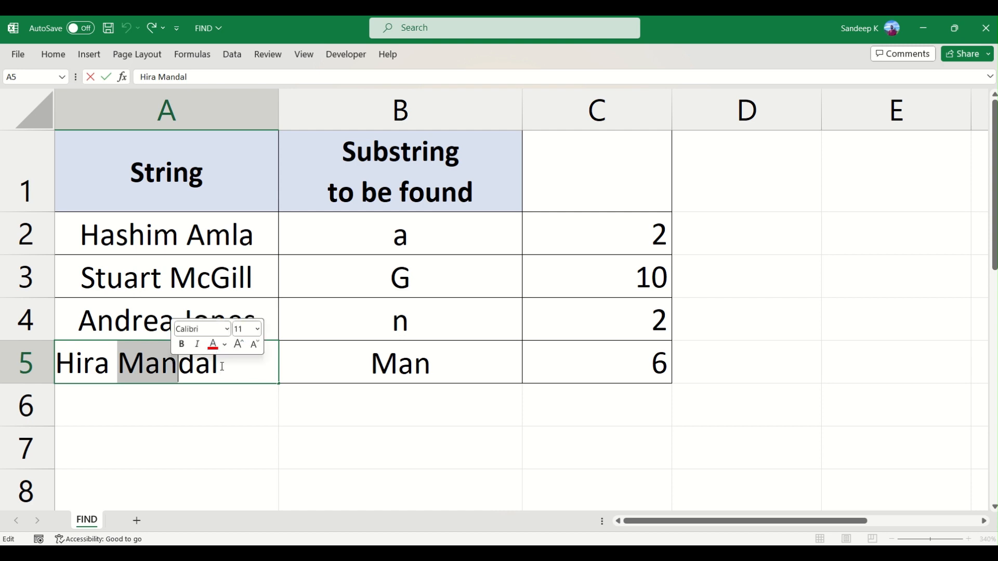
left_click(447, 366)
Examine the optional start_num argument in the C2 FIND formula, and keep the formula as =FIND(B2,A2).
double_click(606, 231)
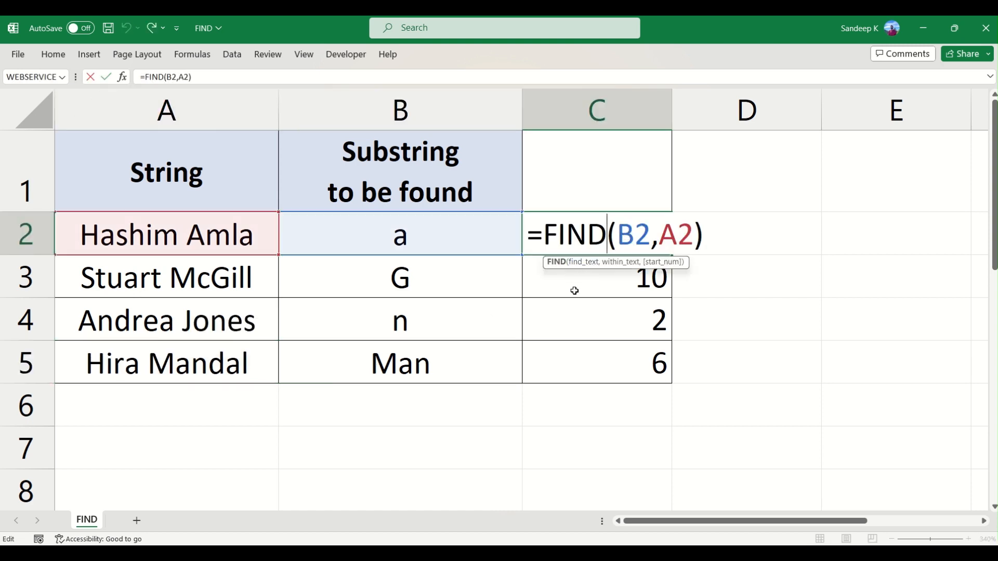
left_click(698, 235)
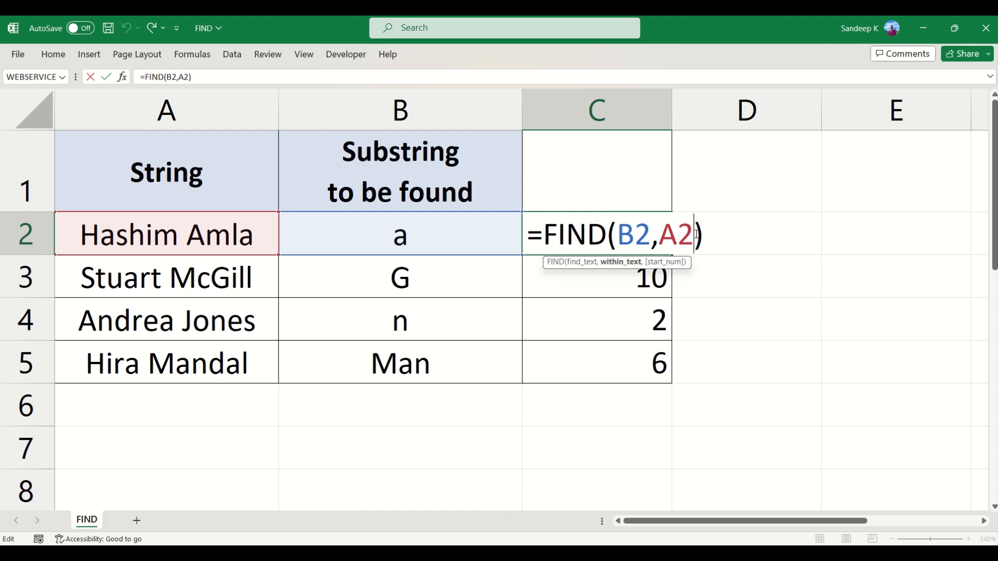
type(",")
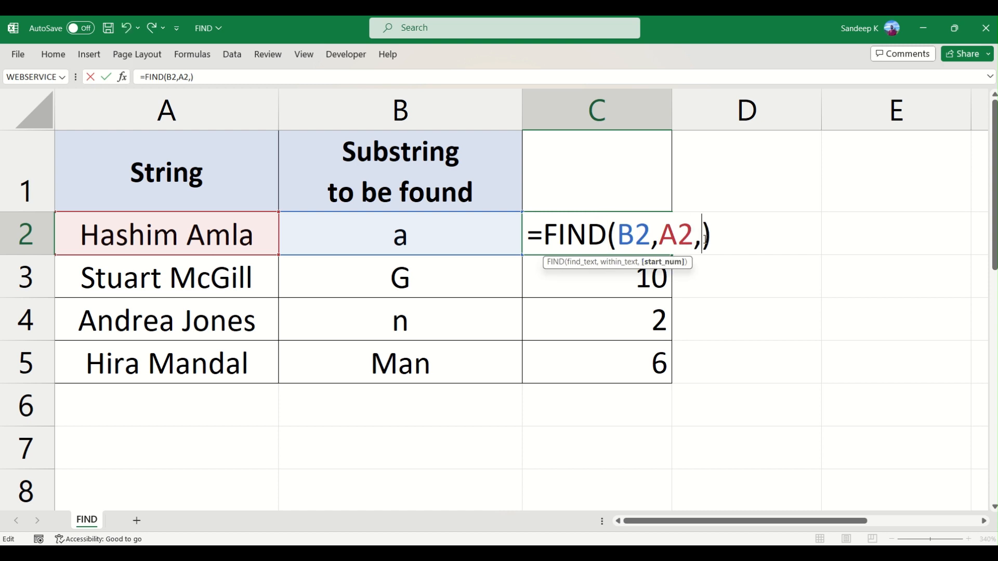
key("BackSpace")
key("ctrl+Return")
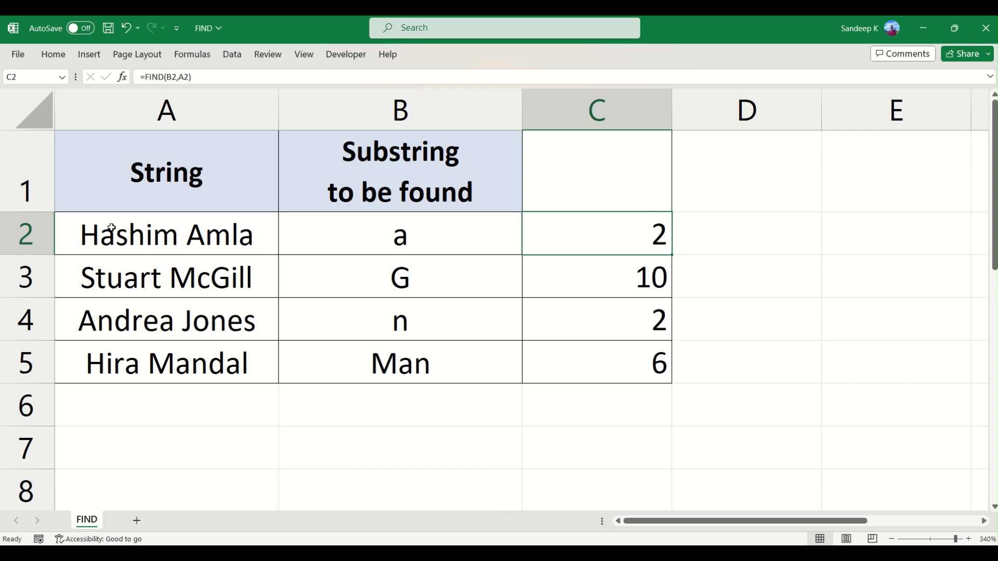
Locate the first and the last lowercase a in the A2 string, comparing the first one's position with C2.
left_click(376, 237)
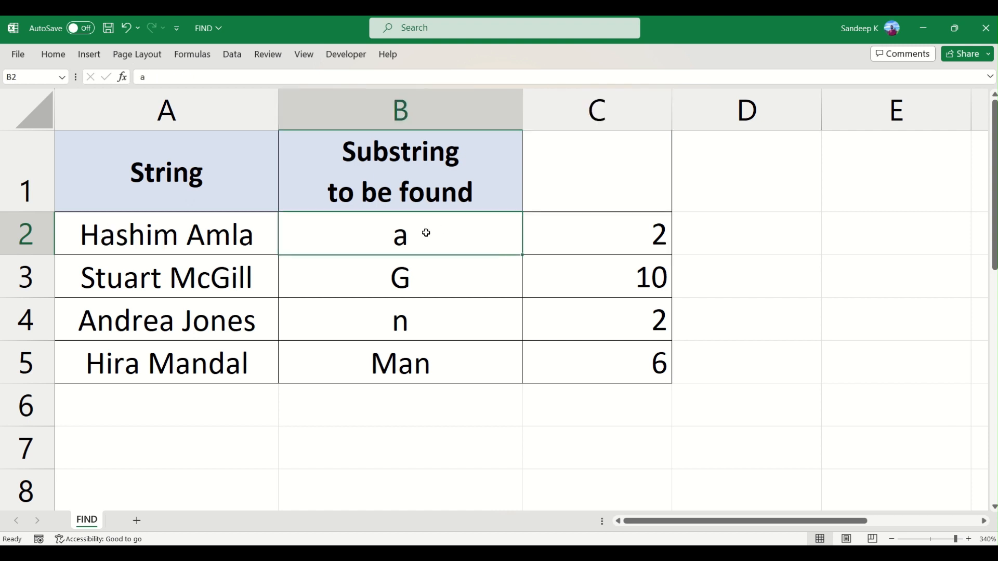
double_click(113, 237)
left_click_drag(112, 236, 81, 237)
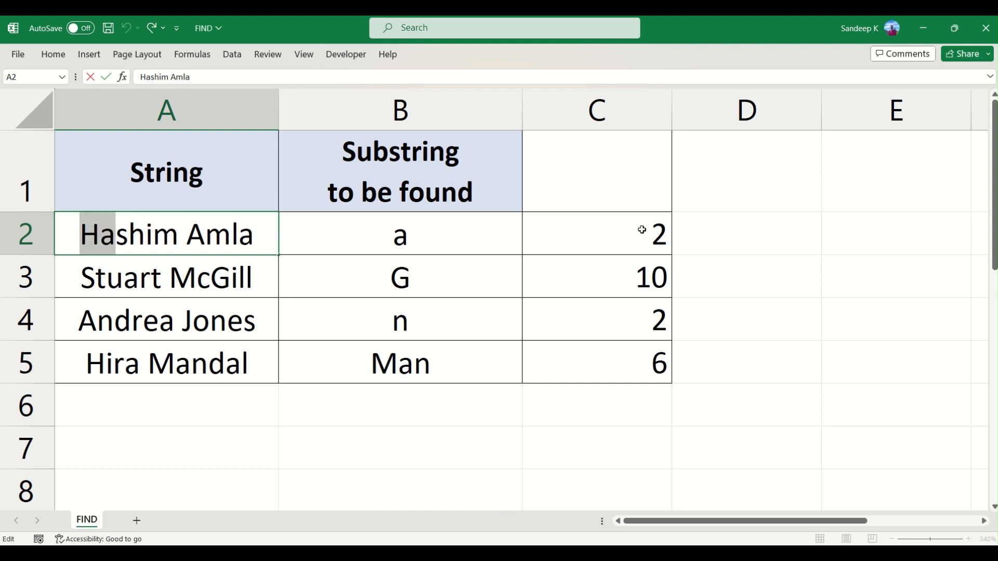
key("Escape")
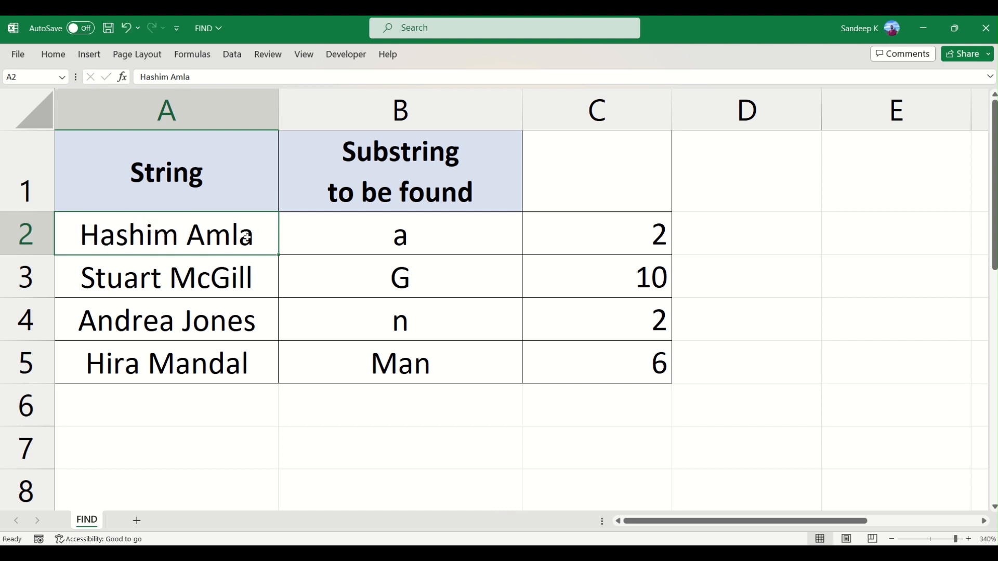
double_click(244, 237)
left_click_drag(215, 237, 231, 238)
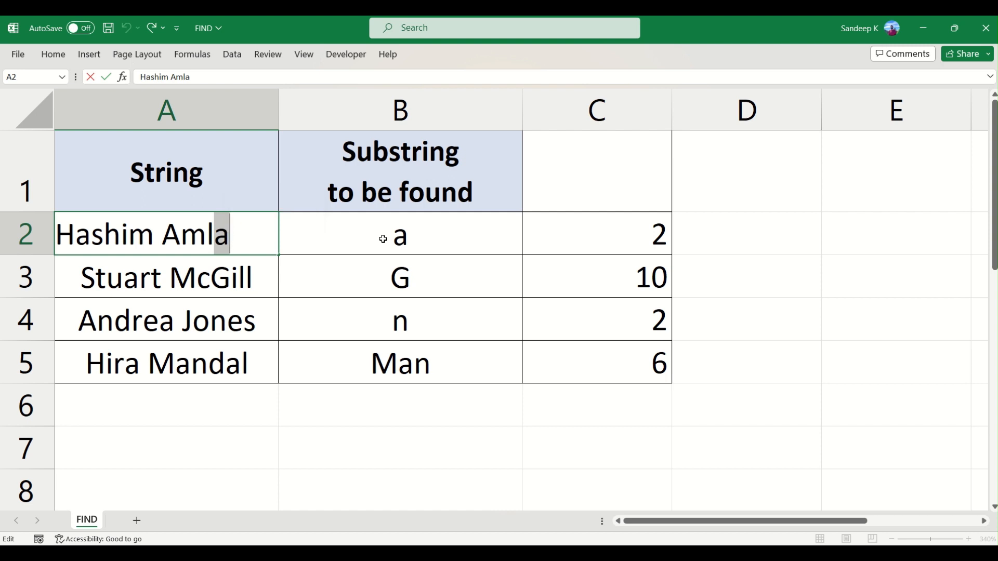
key("Escape")
Add a start number of 3 to the C2 formula, making it =FIND(B2,A2,3).
left_click(570, 230)
double_click(571, 230)
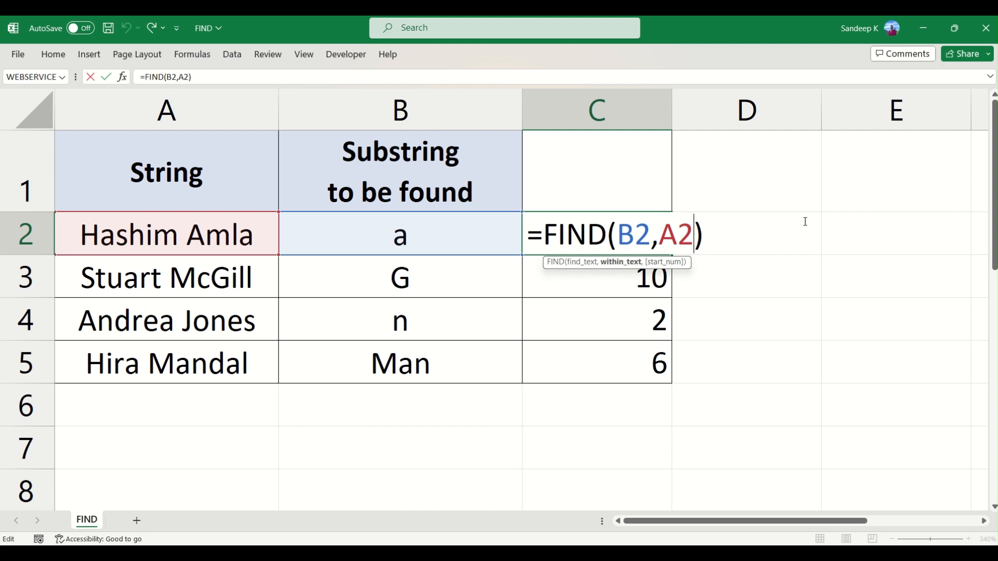
type(",")
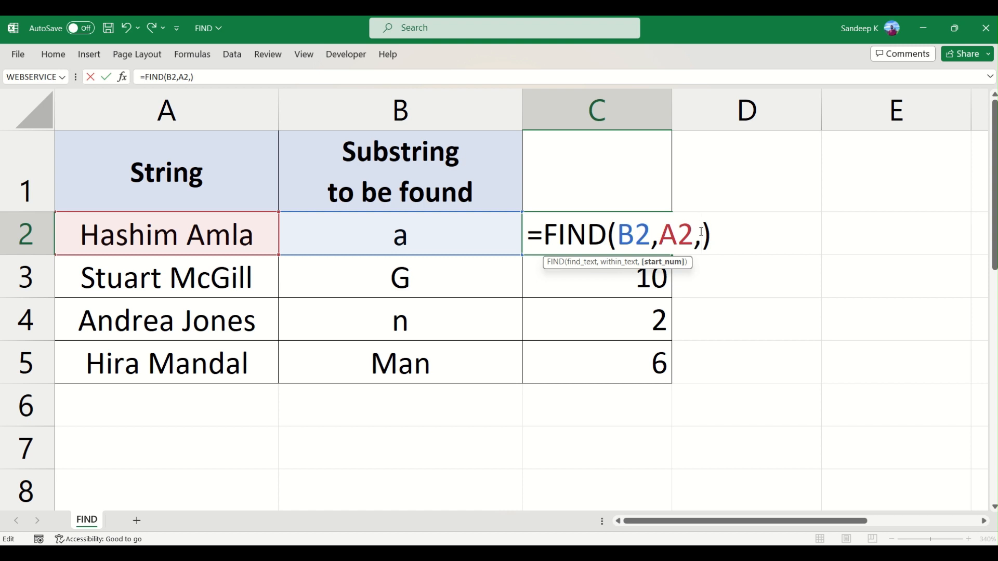
type("3")
key("Return")
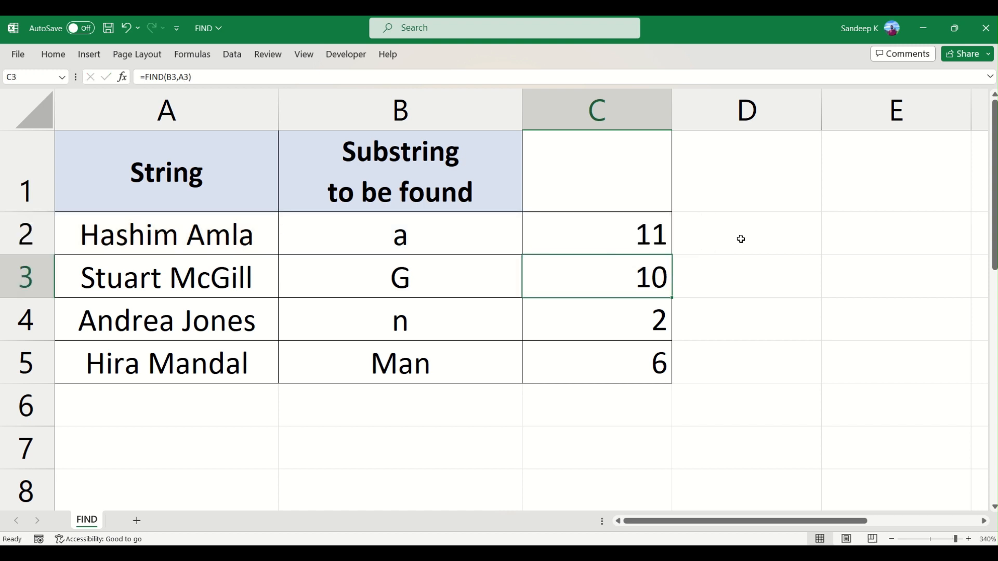
Check the last lowercase a's position, counted from the beginning of the A2 string, against the C2 result.
left_click(568, 238)
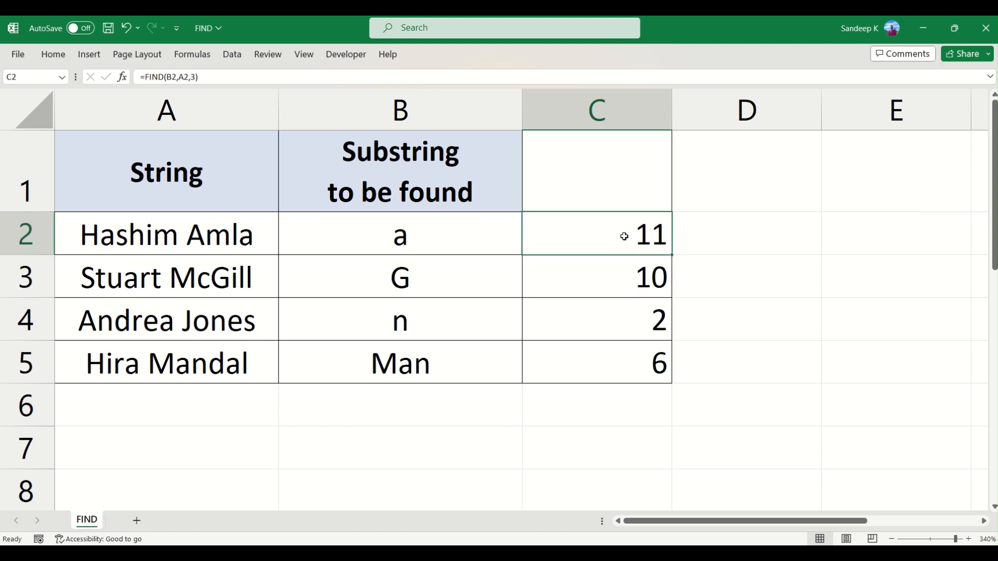
left_click(84, 231)
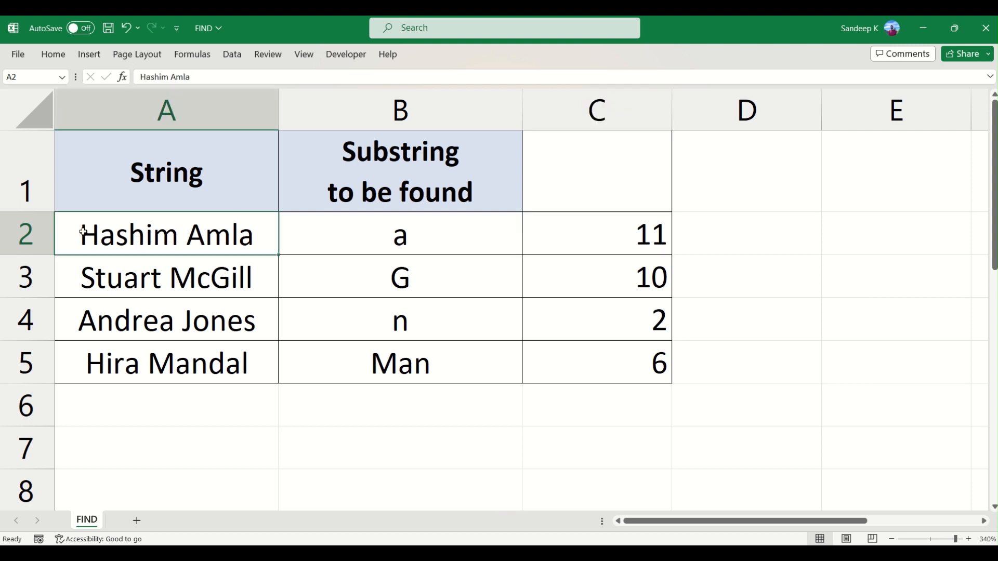
double_click(83, 232)
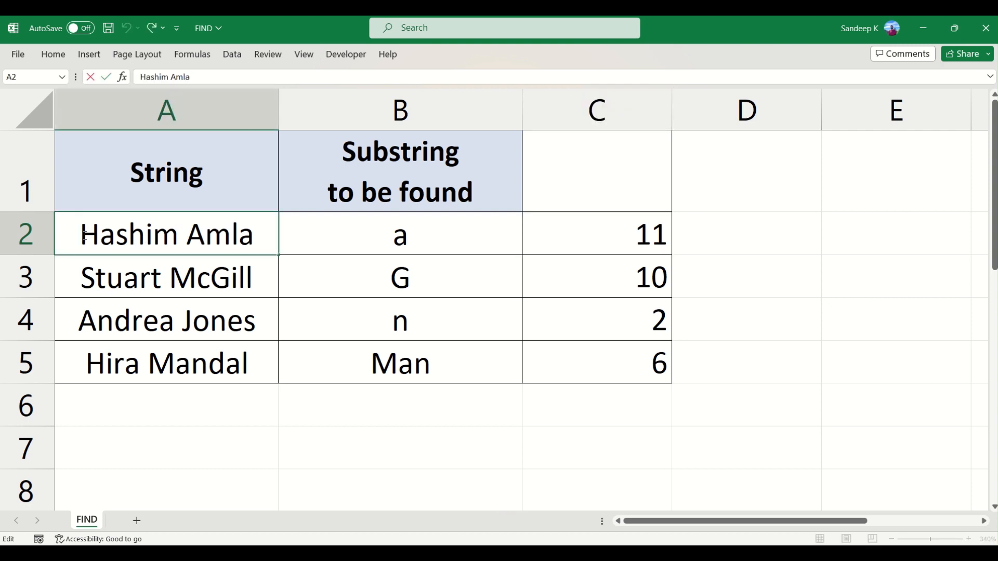
left_click_drag(84, 234, 189, 239)
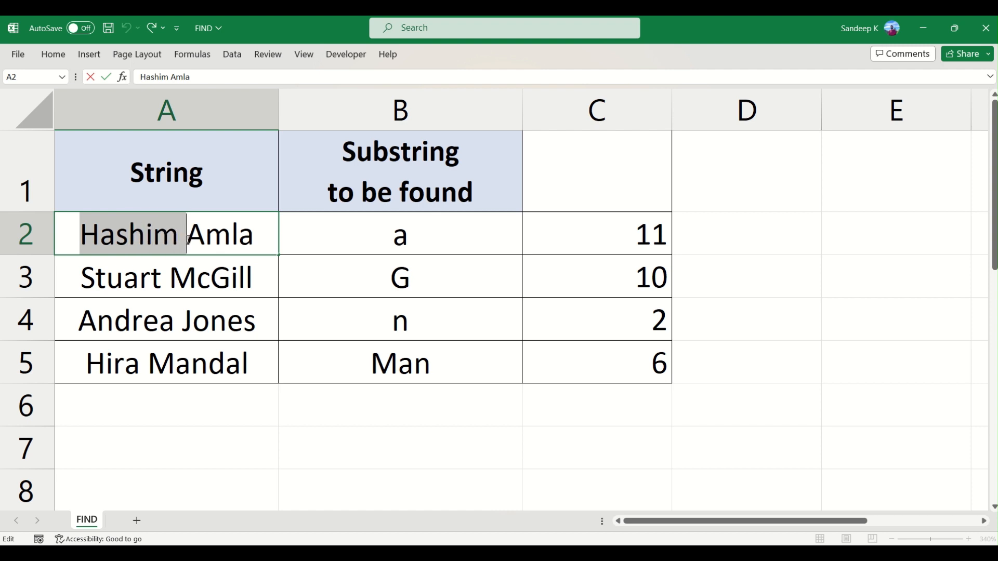
left_click_drag(189, 240, 254, 241)
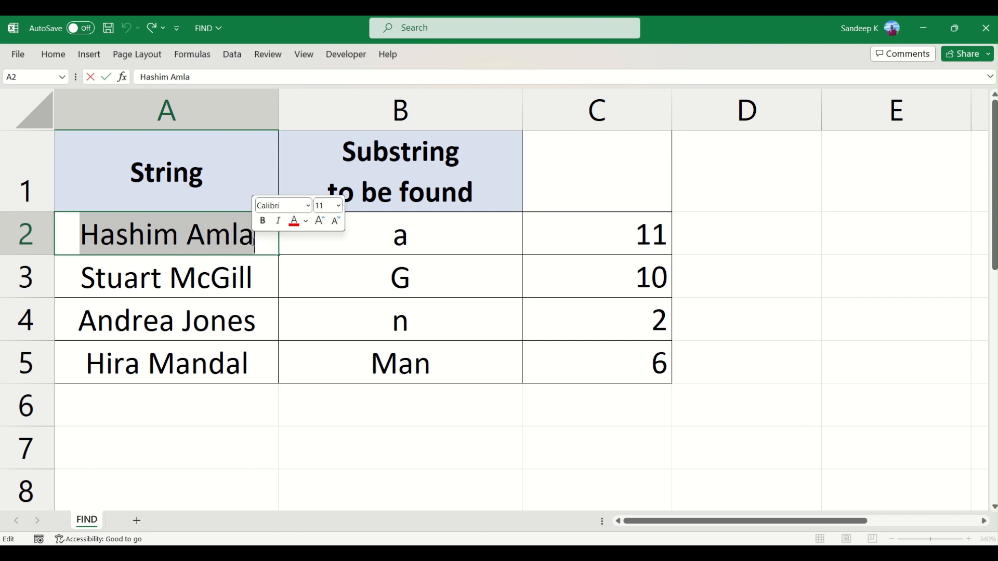
left_click(422, 240)
Remove the start number from the C2 formula so that it reads =FIND(B2,A2).
double_click(656, 225)
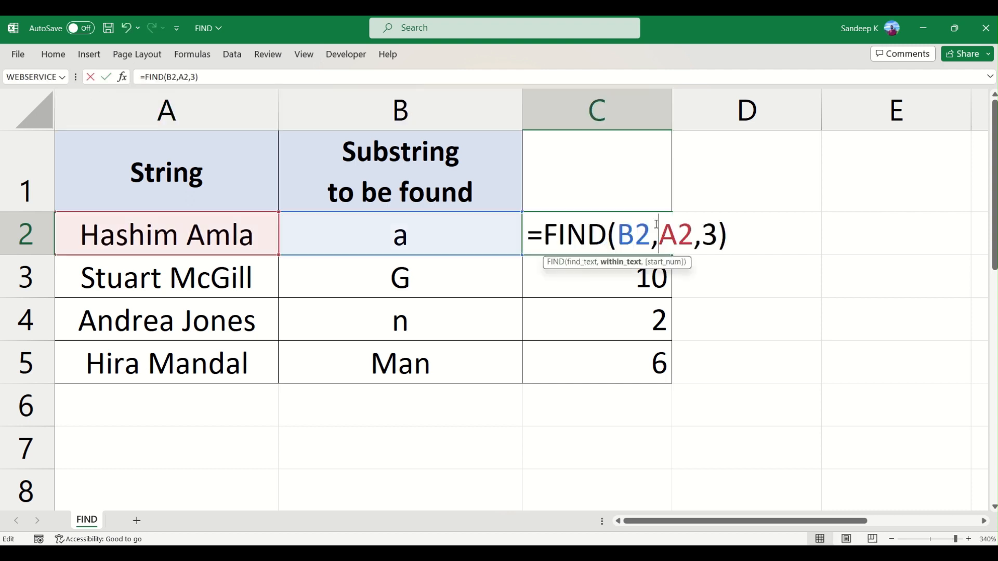
left_click(718, 237)
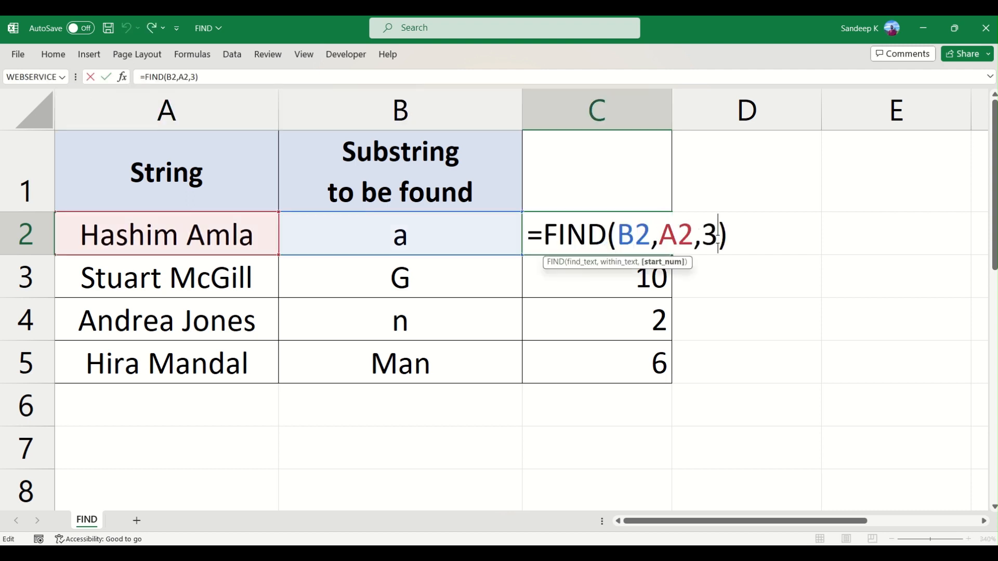
key("BackSpace")
key("BackSpace")
key("Return")
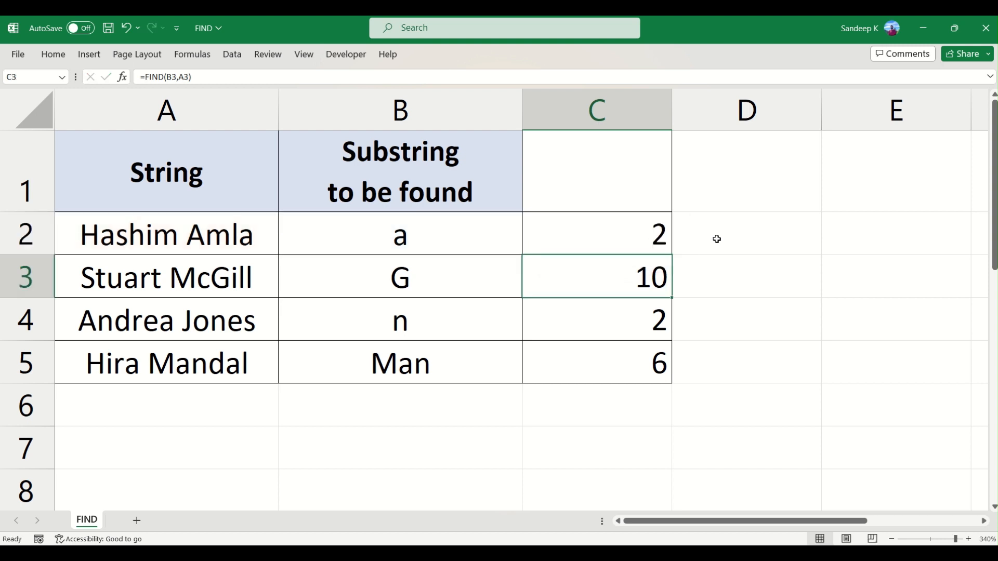
left_click(666, 237)
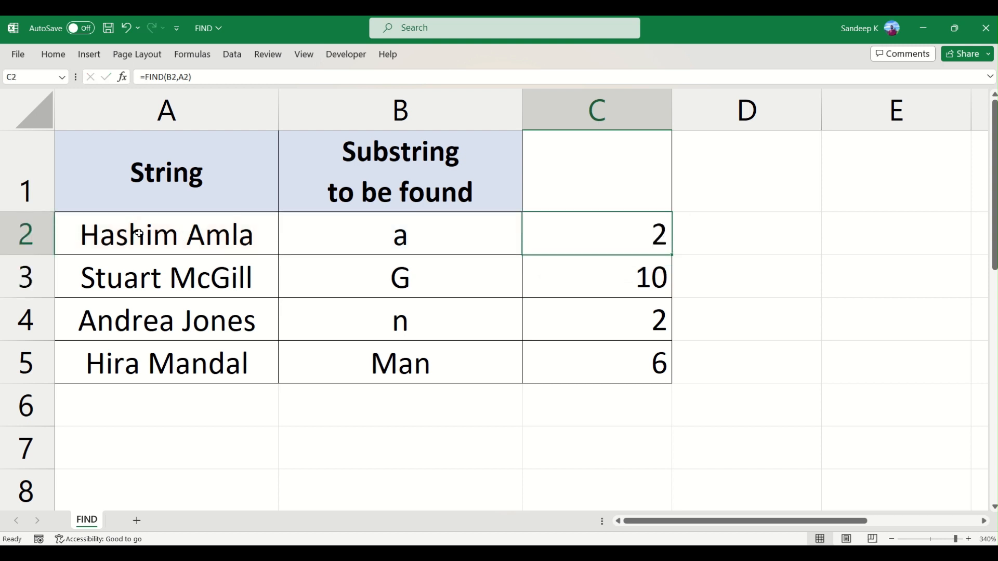